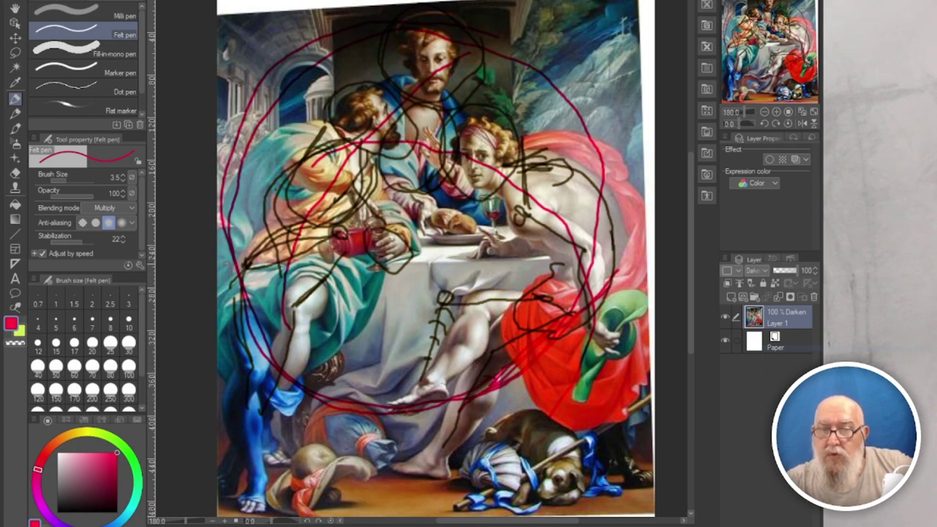
Draw red curved strokes along the big circle's left side and over the central and left figures' heads and shoulders
mouse_move(225, 265)
left_mouse_down()
mouse_move(230, 308)
mouse_move(222, 273)
mouse_move(271, 344)
left_mouse_up()
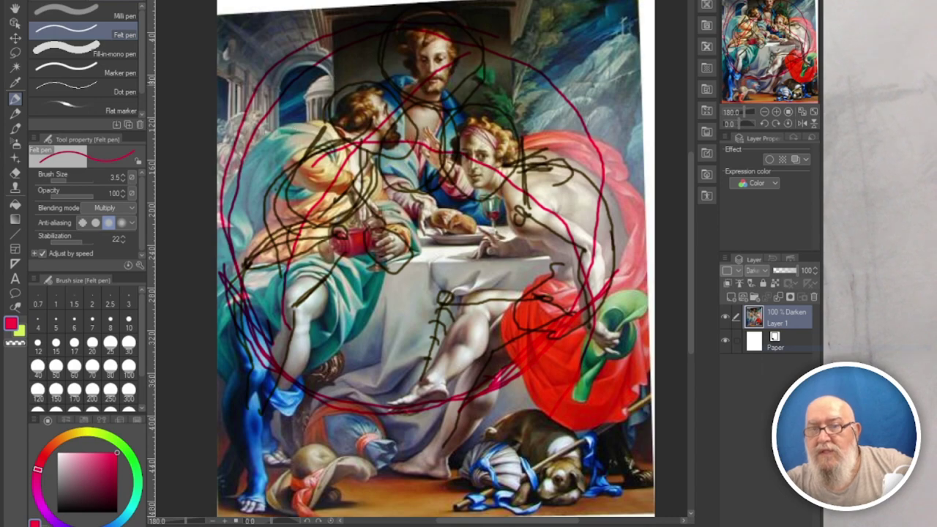
mouse_move(401, 16)
left_mouse_down()
mouse_move(307, 110)
mouse_move(252, 192)
mouse_move(341, 109)
mouse_move(568, 189)
mouse_move(516, 416)
mouse_move(242, 410)
mouse_move(248, 160)
mouse_move(401, 103)
mouse_move(439, 135)
mouse_move(254, 170)
left_mouse_up()
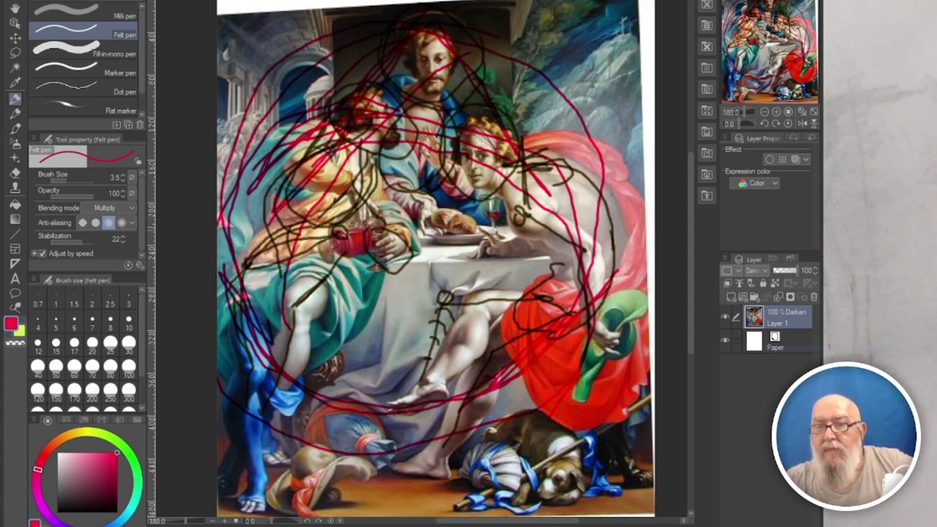
mouse_move(256, 214)
left_mouse_down()
mouse_move(561, 183)
mouse_move(490, 210)
mouse_move(322, 201)
mouse_move(401, 207)
mouse_move(563, 183)
mouse_move(464, 47)
left_mouse_up()
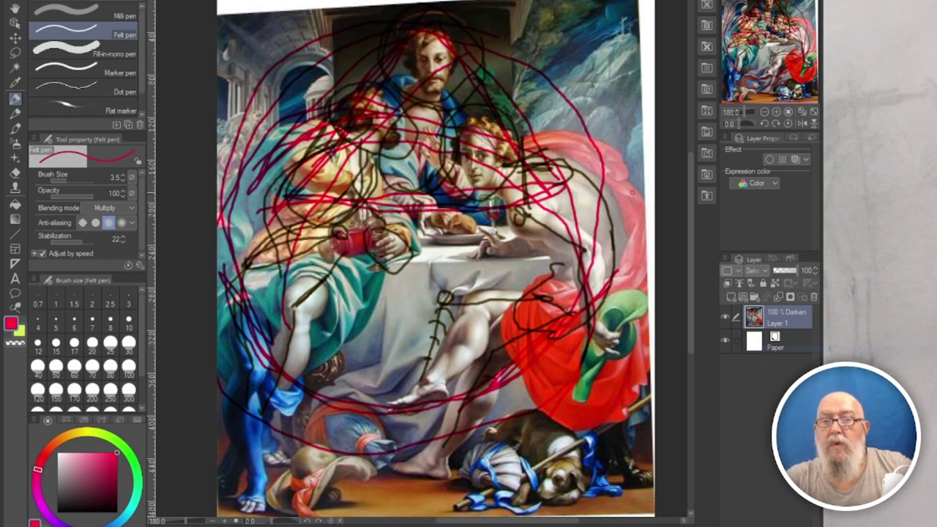
Draw several diagonal red strokes from the painting's upper-right mountains down toward the right figure's head
left_click_drag(631, 18, 517, 137)
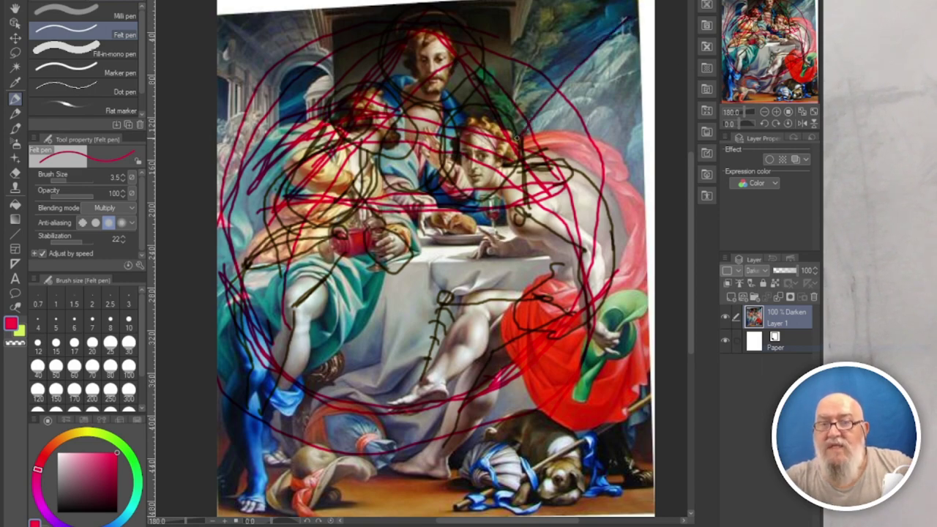
left_click_drag(603, 3, 536, 123)
left_click_drag(608, 69, 544, 117)
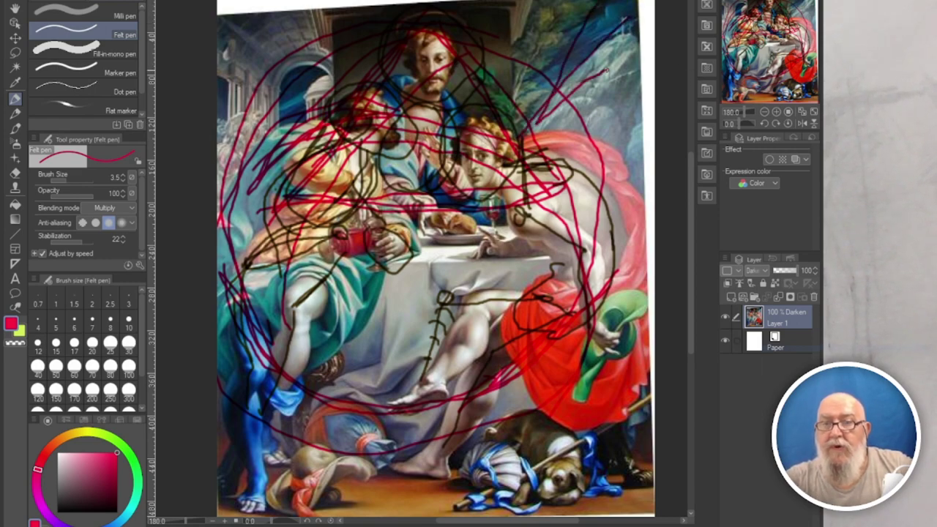
left_click_drag(600, 36, 542, 104)
left_click_drag(584, 50, 550, 107)
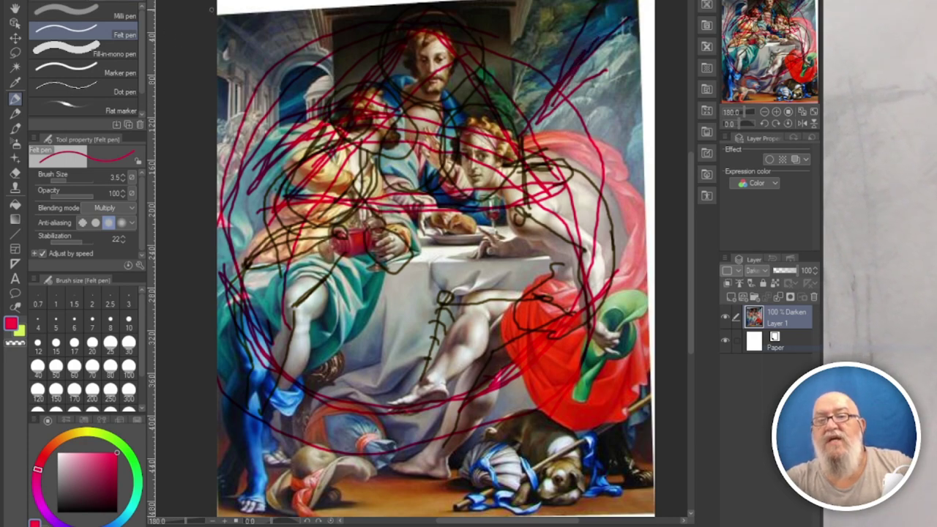
Draw red direction lines from the painting's left edge toward the left figure and from the right figure's face across the shoulder
left_click_drag(218, 15, 316, 104)
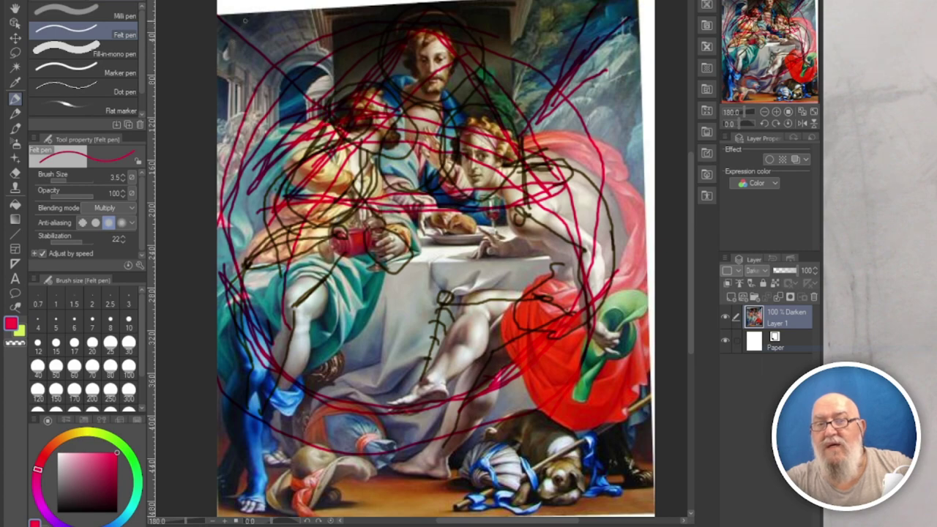
left_click_drag(279, 32, 328, 112)
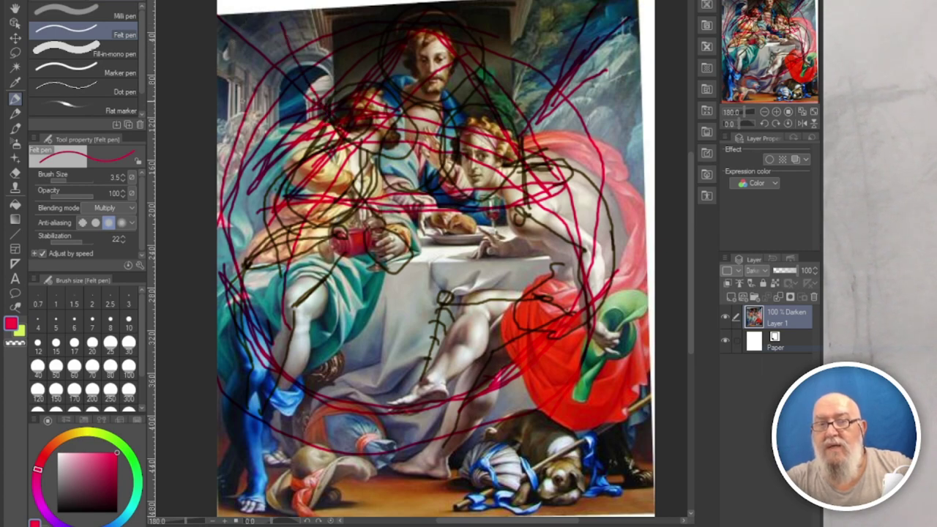
left_click_drag(222, 85, 313, 109)
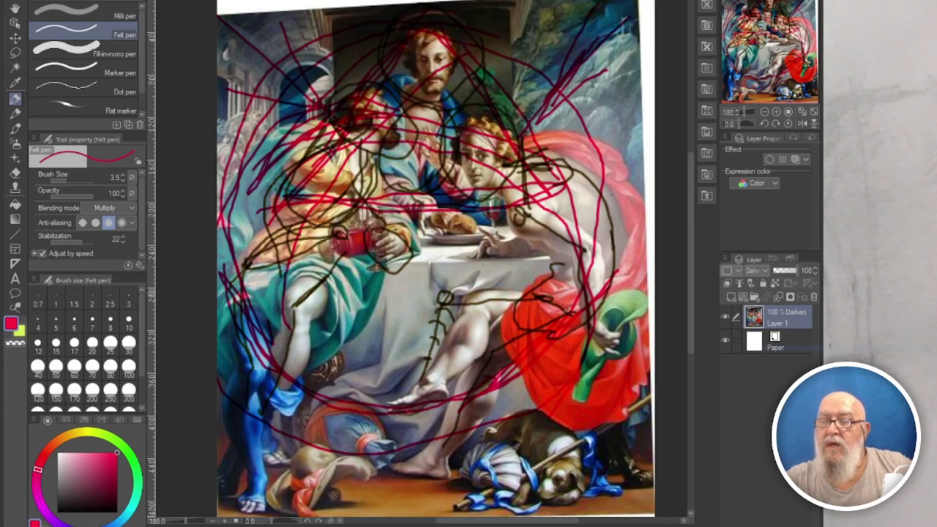
mouse_move(220, 292)
left_mouse_down()
mouse_move(378, 169)
mouse_move(227, 270)
mouse_move(381, 157)
left_mouse_up()
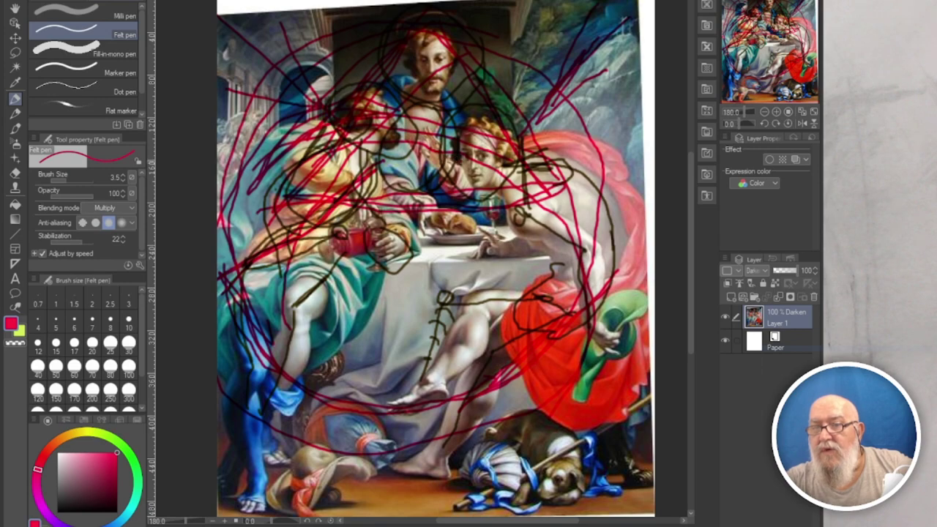
mouse_move(458, 158)
left_mouse_down()
mouse_move(636, 250)
mouse_move(497, 199)
mouse_move(584, 243)
left_mouse_up()
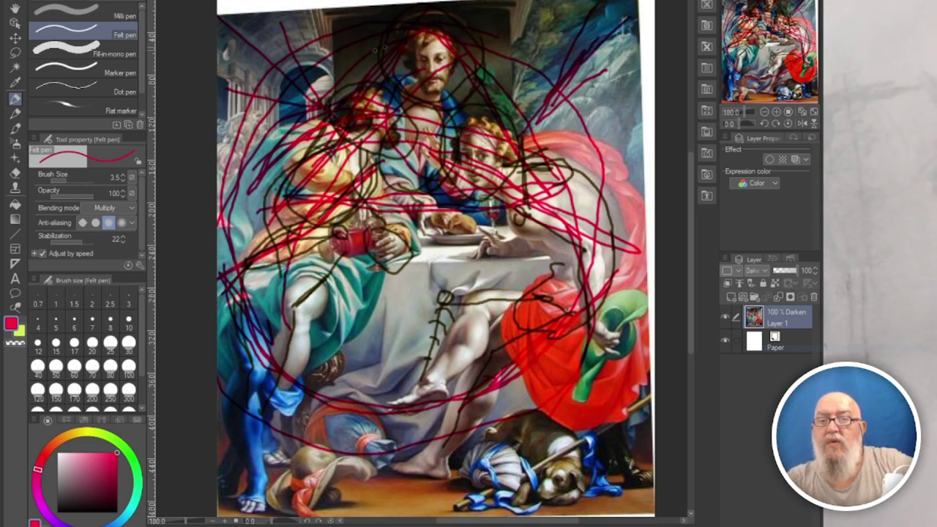
Circle the bread and plate on the table with red loops, adding an arc over the figures and a vertical stroke beside the dark doorway
mouse_move(472, 163)
left_mouse_down()
mouse_move(425, 165)
mouse_move(381, 244)
mouse_move(530, 235)
mouse_move(395, 170)
mouse_move(435, 284)
mouse_move(497, 187)
mouse_move(397, 176)
mouse_move(427, 288)
mouse_move(508, 261)
mouse_move(417, 171)
mouse_move(397, 172)
left_mouse_up()
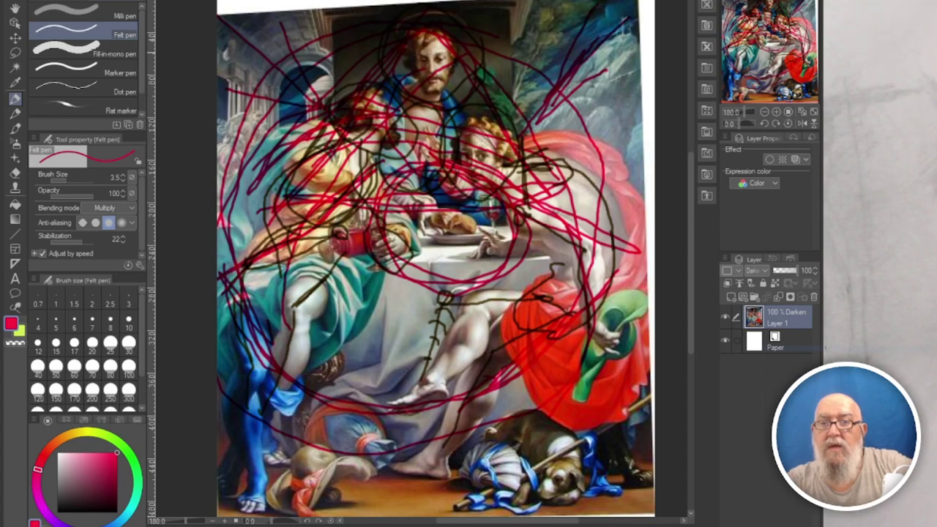
mouse_move(252, 139)
left_mouse_down()
mouse_move(245, 333)
mouse_move(461, 402)
mouse_move(600, 212)
mouse_move(556, 131)
left_mouse_up()
mouse_move(435, 174)
left_mouse_down()
mouse_move(400, 192)
mouse_move(454, 296)
mouse_move(504, 192)
mouse_move(401, 175)
left_mouse_up()
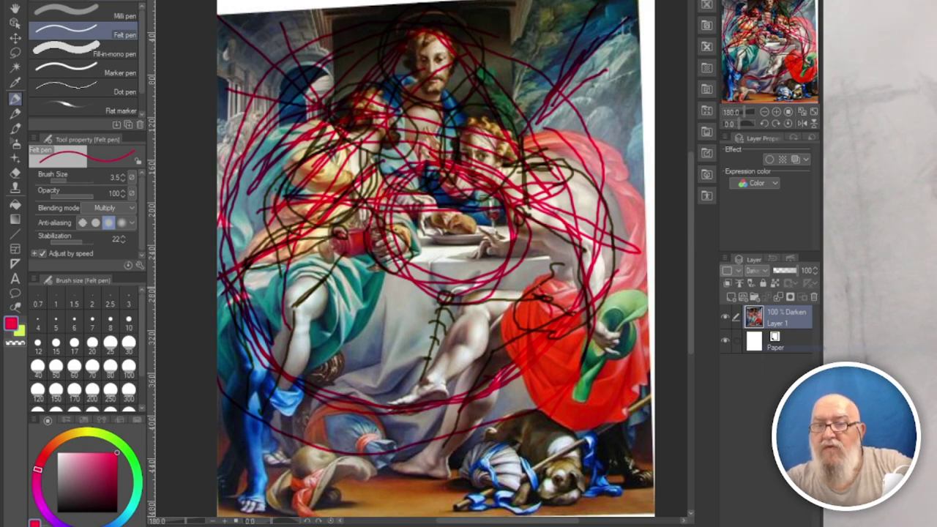
mouse_move(526, 238)
left_mouse_down()
mouse_move(500, 192)
mouse_move(442, 158)
mouse_move(394, 169)
mouse_move(379, 198)
mouse_move(385, 253)
mouse_move(427, 293)
mouse_move(474, 273)
mouse_move(521, 236)
mouse_move(521, 206)
mouse_move(490, 274)
mouse_move(352, 261)
mouse_move(556, 256)
left_mouse_up()
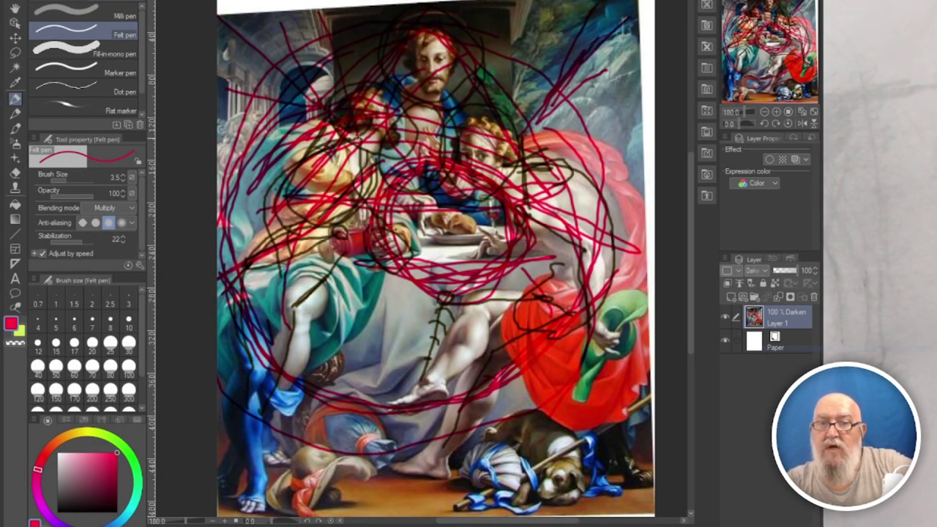
left_click_drag(519, 3, 511, 98)
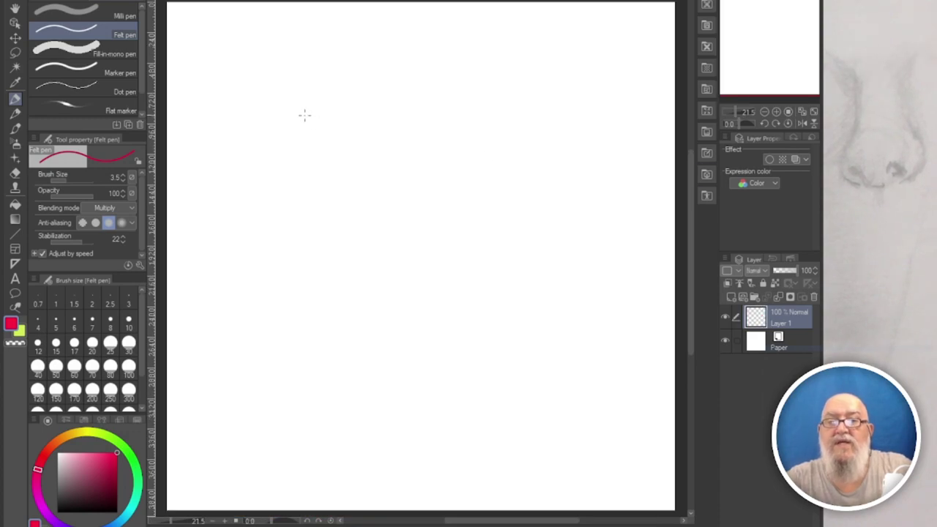
Sketch crossing vertical and horizontal red lines on the blank canvas and round their upper-right corner with a concave curve
left_click_drag(297, 64, 298, 215)
left_click_drag(298, 266, 298, 291)
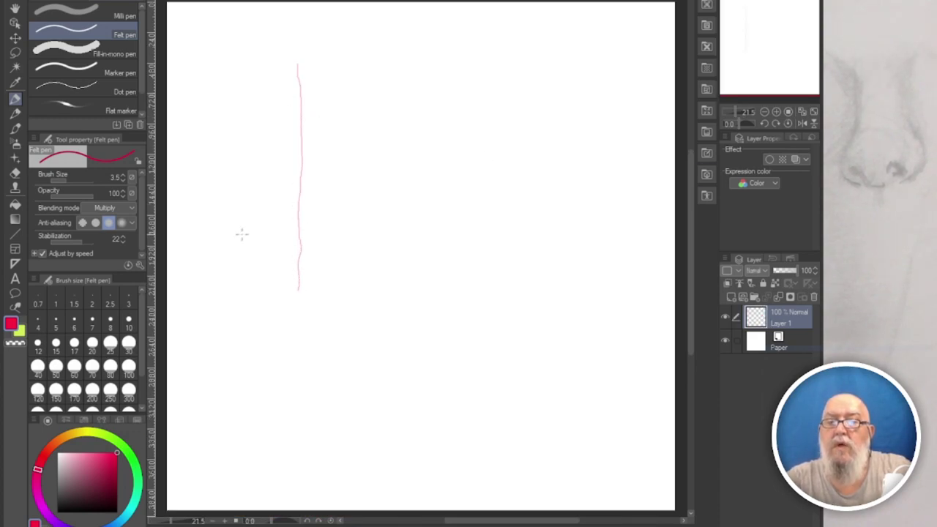
mouse_move(257, 254)
left_mouse_down()
mouse_move(460, 235)
mouse_move(560, 250)
left_mouse_up()
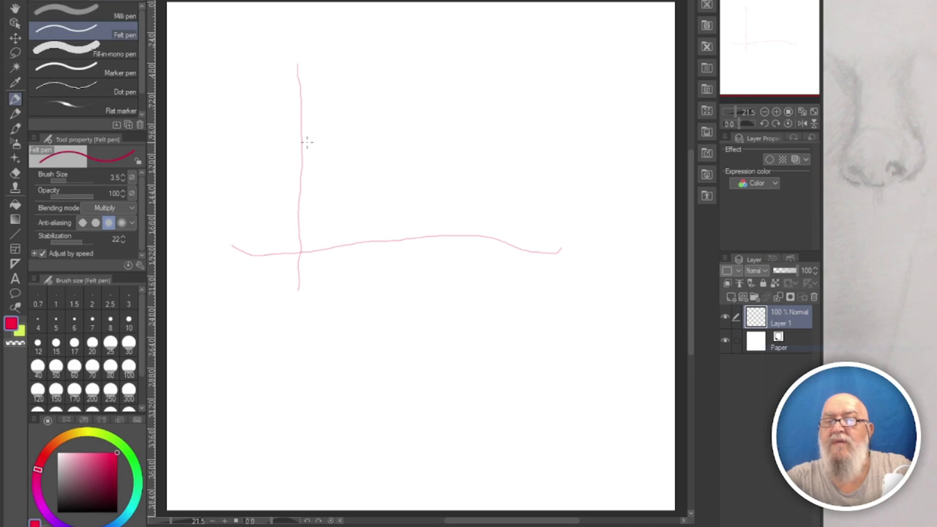
mouse_move(304, 162)
left_mouse_down()
mouse_move(347, 224)
mouse_move(383, 237)
mouse_move(429, 235)
left_mouse_up()
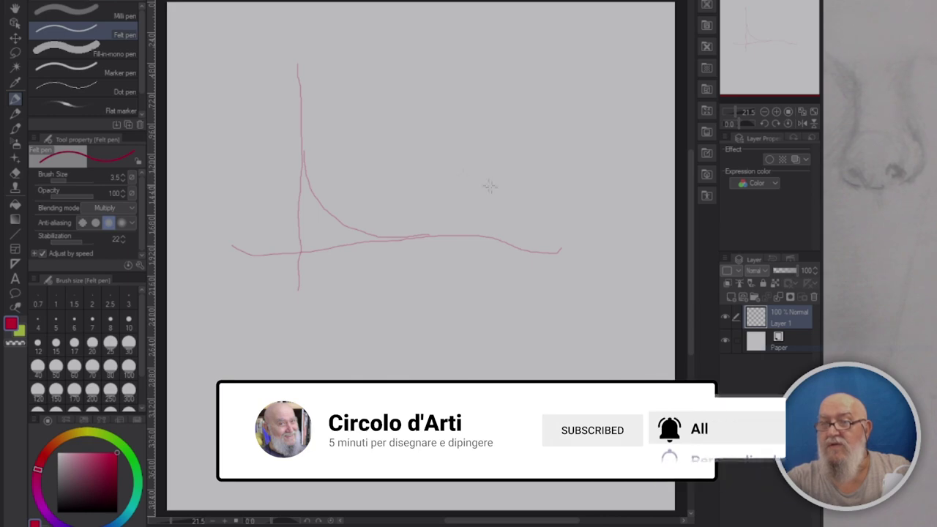
Sketch a wide rectangular frame above the curve and draw a tree with crown and trunk inside its left part
mouse_move(346, 48)
left_mouse_down()
mouse_move(352, 150)
mouse_move(535, 143)
left_mouse_up()
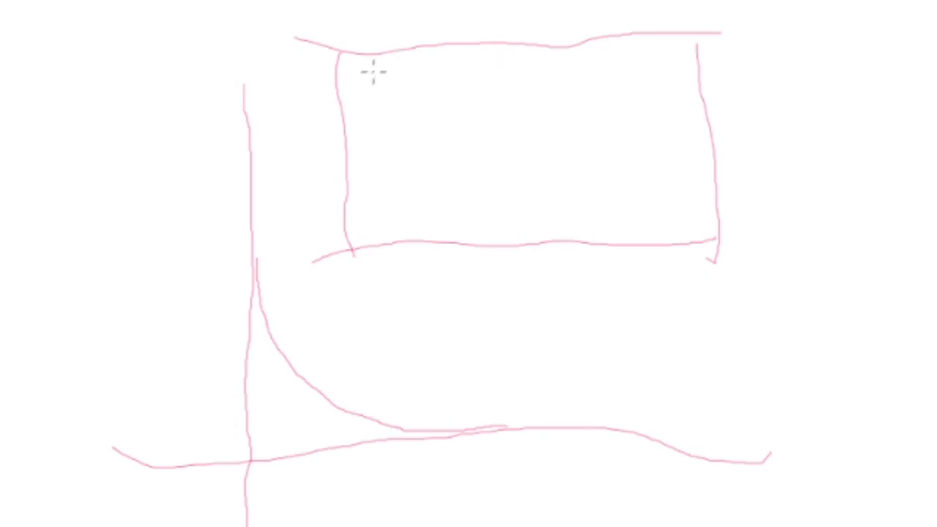
mouse_move(389, 72)
left_mouse_down()
mouse_move(344, 108)
mouse_move(366, 138)
mouse_move(367, 170)
mouse_move(407, 173)
mouse_move(473, 122)
mouse_move(448, 83)
mouse_move(387, 63)
left_mouse_up()
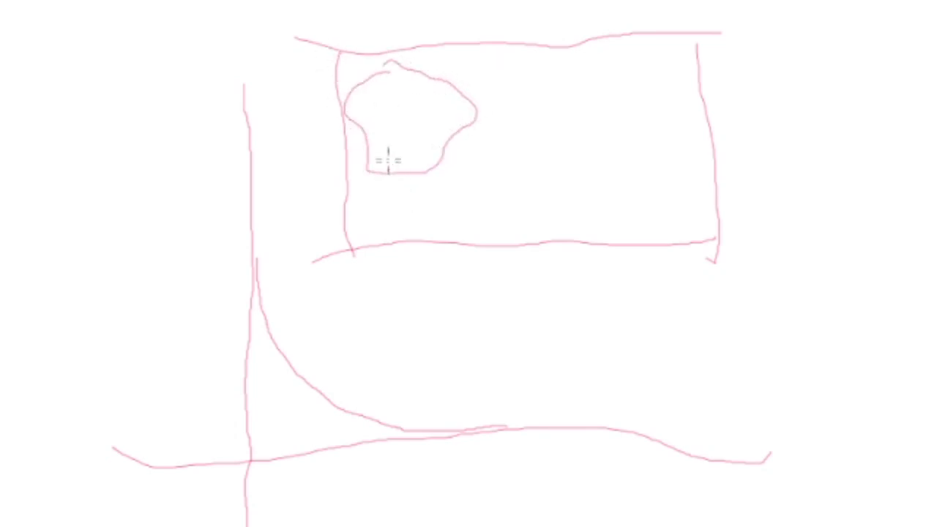
left_click_drag(388, 149, 406, 194)
left_click_drag(410, 151, 427, 218)
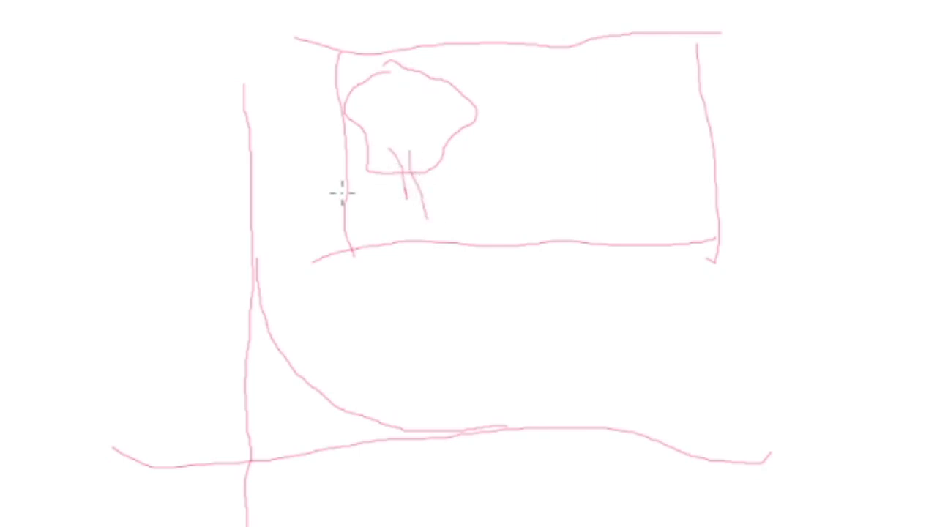
Draw a horizon line across the frame, add a small figure at its right end, and finish the base of the tree trunk
mouse_move(341, 192)
left_mouse_down()
mouse_move(394, 178)
mouse_move(613, 174)
mouse_move(727, 149)
left_mouse_up()
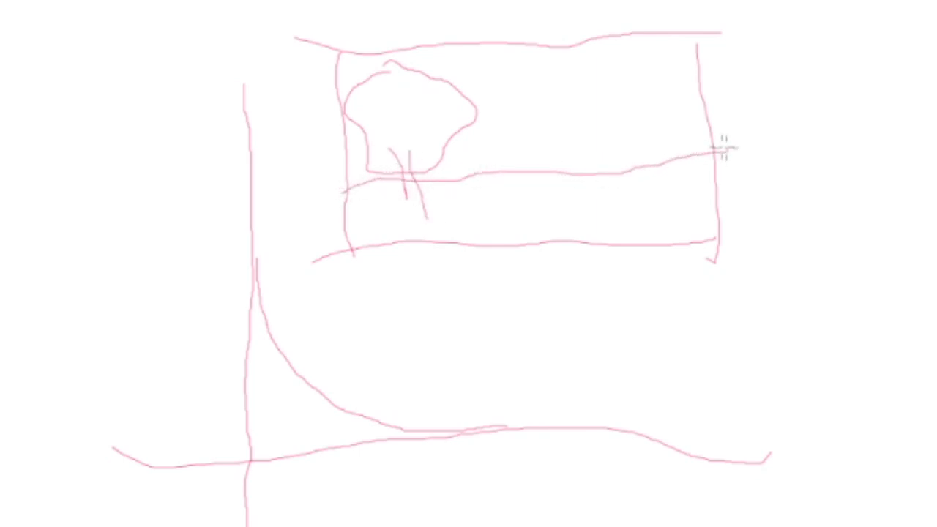
mouse_move(653, 144)
left_mouse_down()
mouse_move(652, 173)
mouse_move(642, 138)
mouse_move(648, 155)
mouse_move(656, 150)
mouse_move(673, 168)
mouse_move(632, 151)
left_mouse_up()
left_click_drag(647, 196, 660, 189)
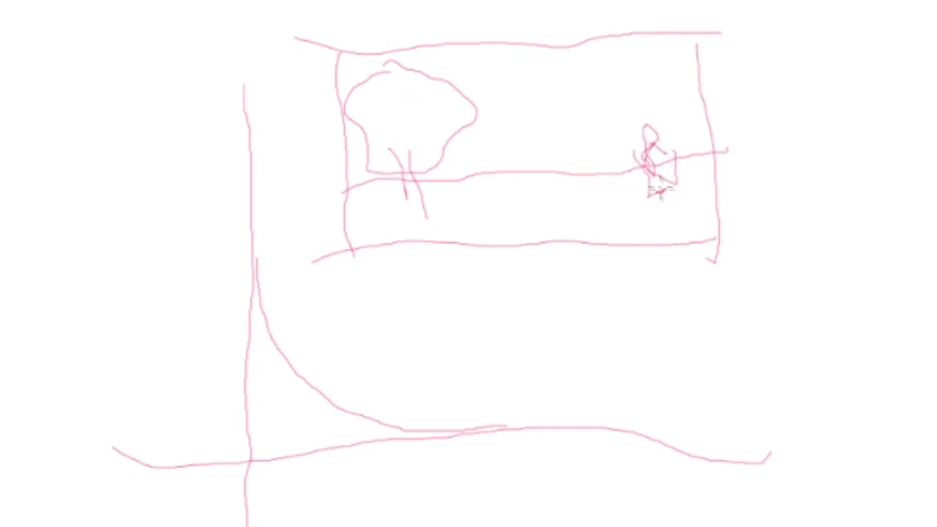
mouse_move(400, 178)
left_mouse_down()
mouse_move(411, 222)
mouse_move(397, 213)
mouse_move(400, 232)
left_mouse_up()
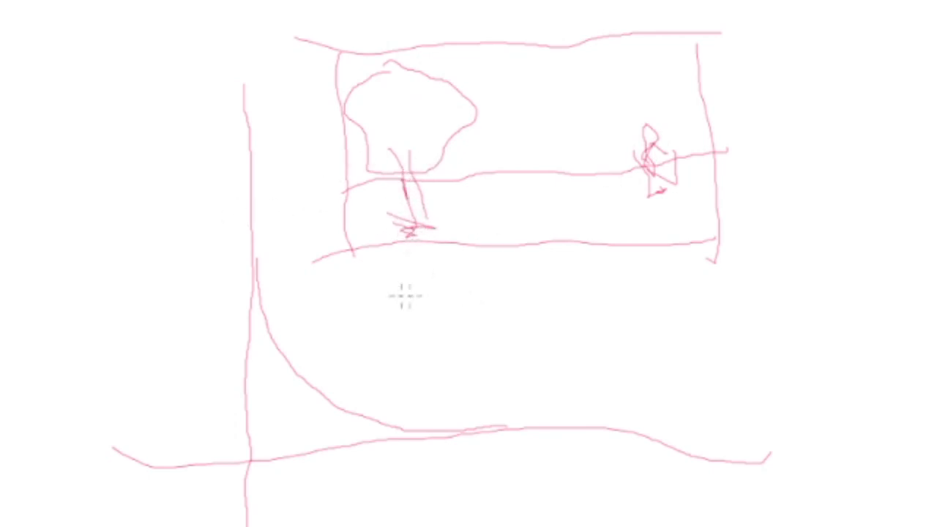